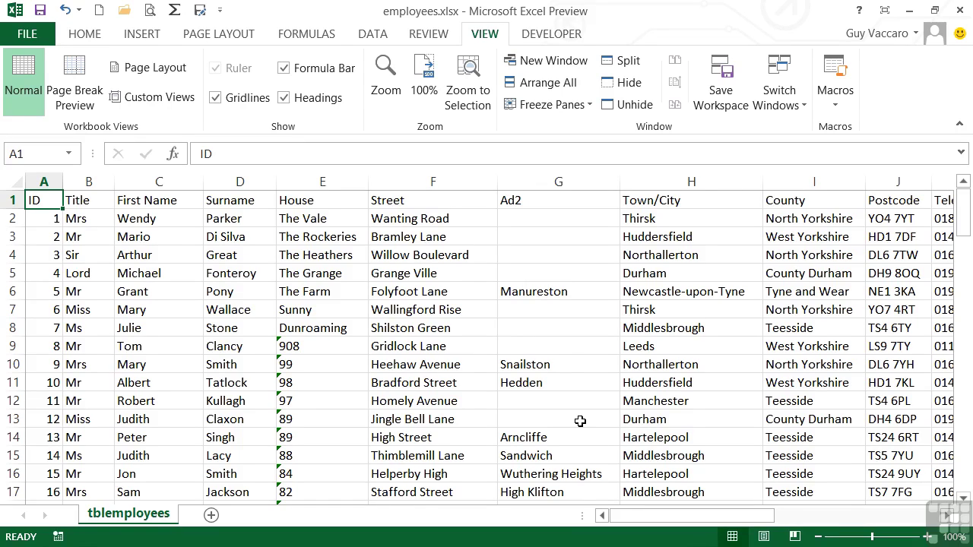
Step: Look over the employee list down the records and across to the contact columns, with no panes frozen
{"action": "left_click", "coordinate": [456, 329]}
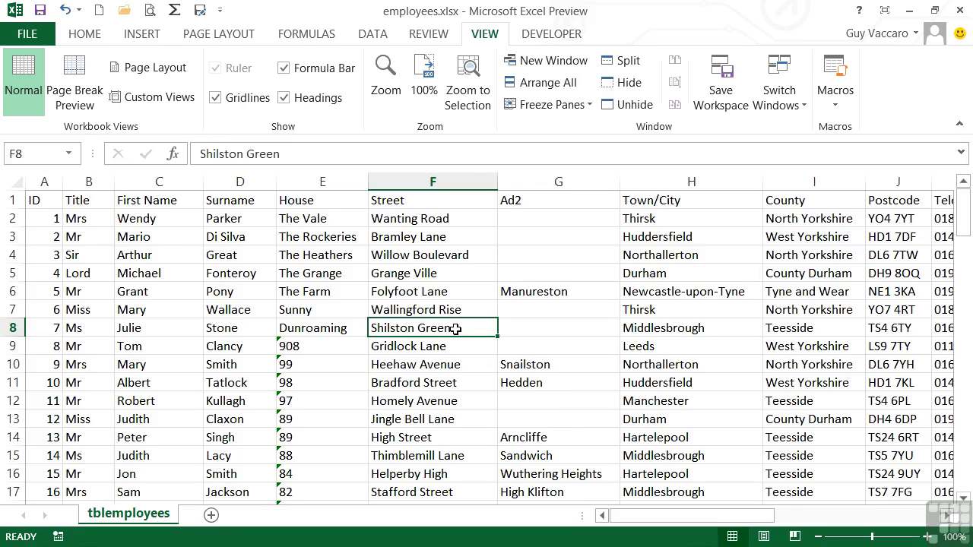
{"action": "scroll", "coordinate": [454, 320], "scroll_direction": "down", "scroll_amount": 5}
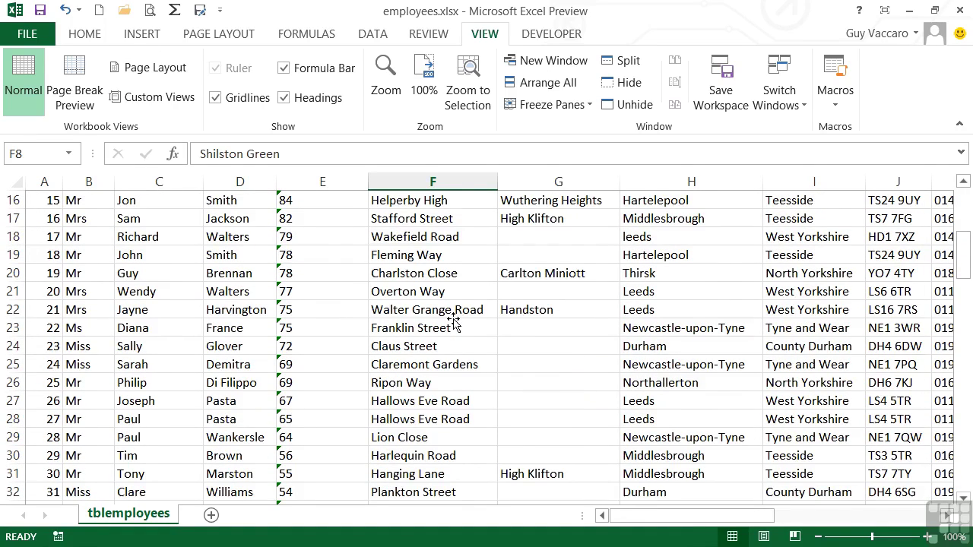
{"action": "scroll", "coordinate": [454, 320], "scroll_direction": "up", "scroll_amount": 5}
{"action": "left_click_drag", "start_coordinate": [724, 522], "coordinate": [789, 525]}
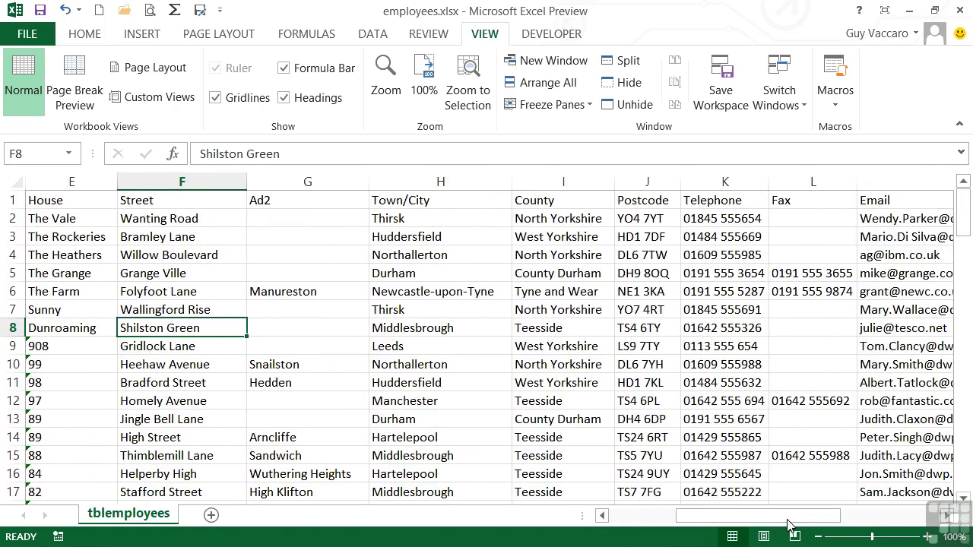
{"action": "left_click", "coordinate": [569, 344]}
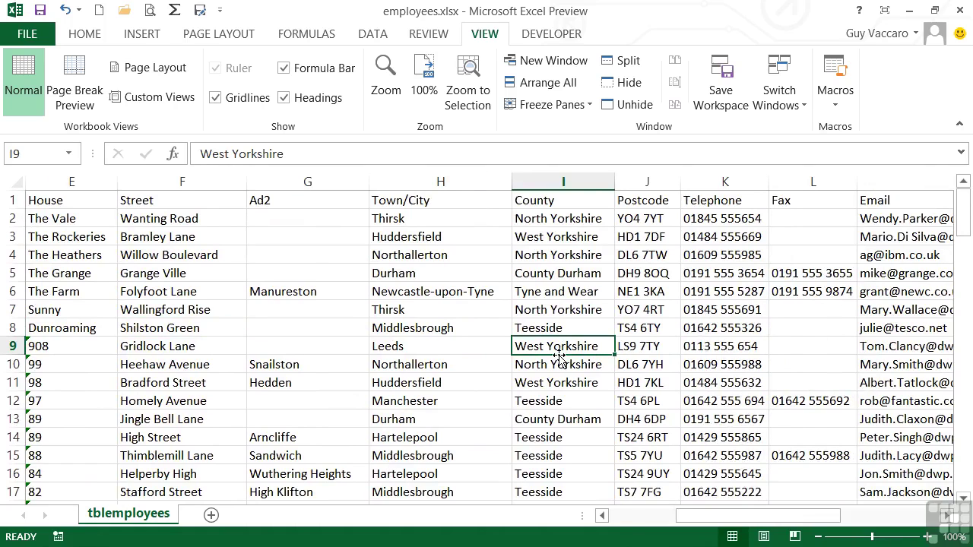
{"action": "left_click_drag", "start_coordinate": [702, 517], "coordinate": [621, 522]}
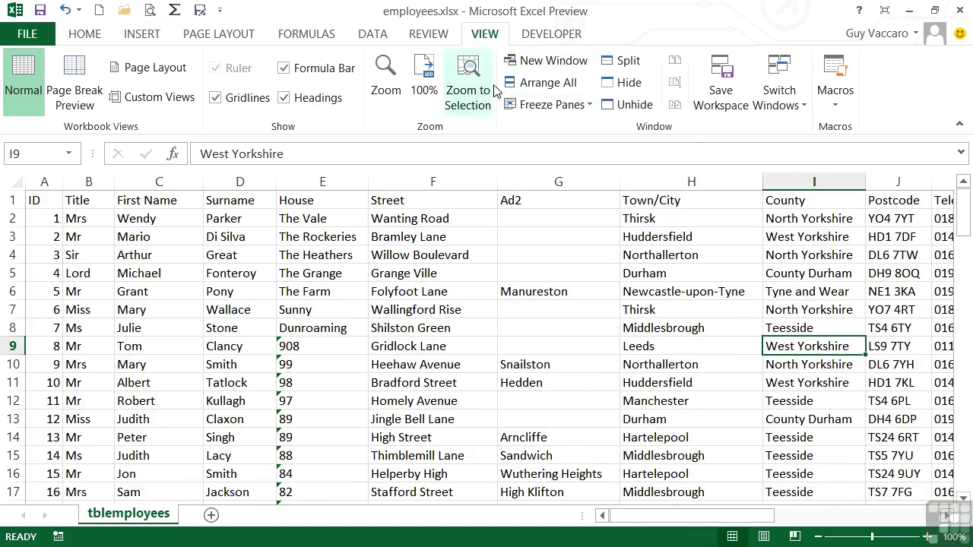
Step: Freeze the worksheet's top row and check the column headings against records further down the list
{"action": "left_click", "coordinate": [592, 108]}
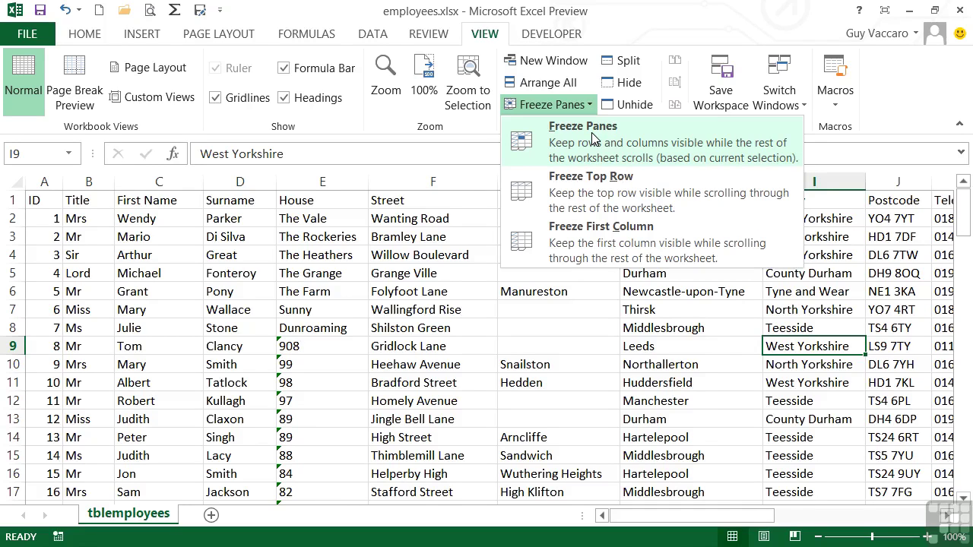
{"action": "left_click", "coordinate": [613, 184]}
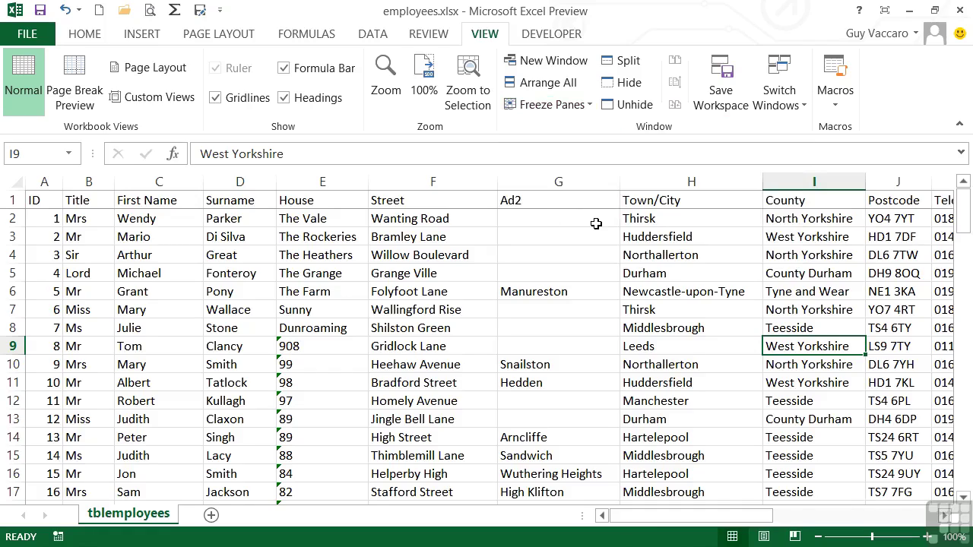
{"action": "scroll", "coordinate": [566, 257], "scroll_direction": "down", "scroll_amount": 4}
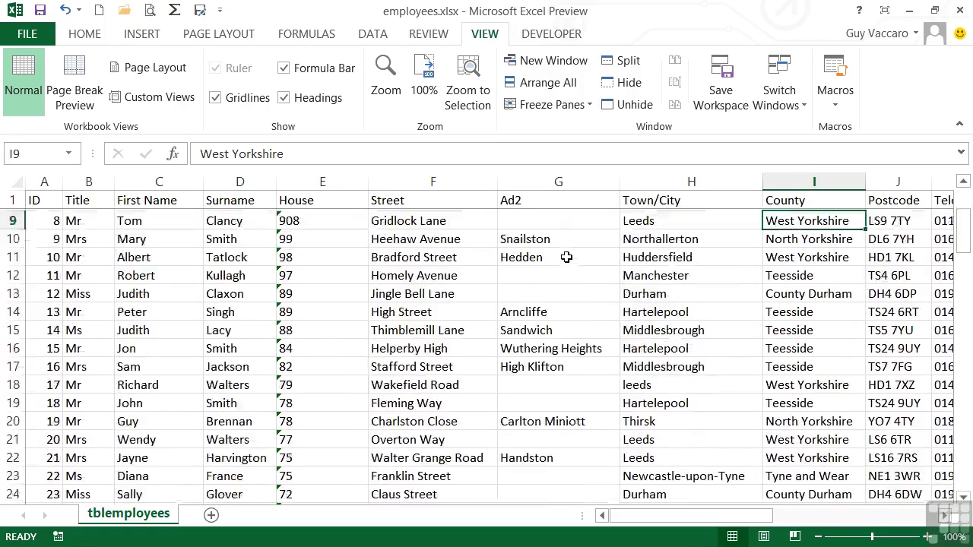
{"action": "scroll", "coordinate": [566, 257], "scroll_direction": "down", "scroll_amount": 3}
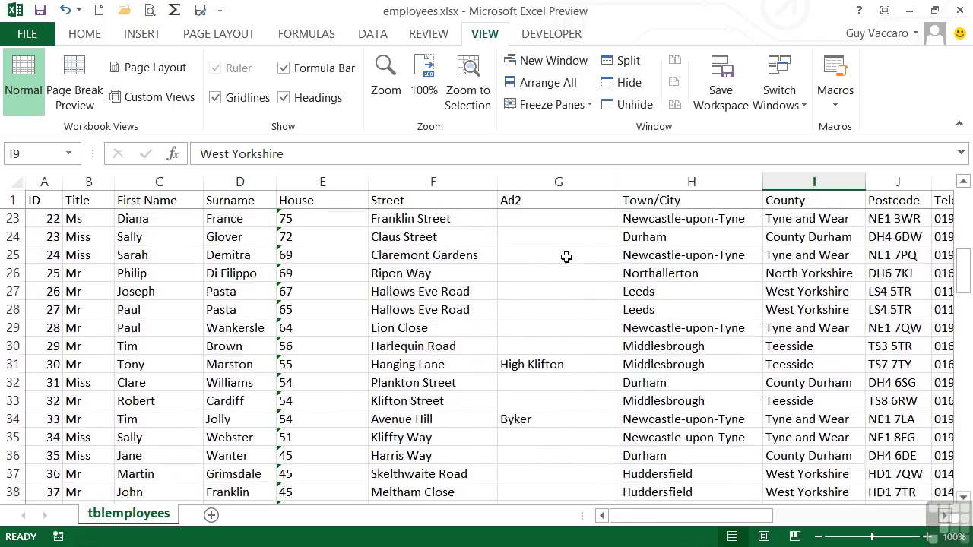
{"action": "scroll", "coordinate": [566, 257], "scroll_direction": "up", "scroll_amount": 2}
{"action": "scroll", "coordinate": [567, 257], "scroll_direction": "up", "scroll_amount": 2}
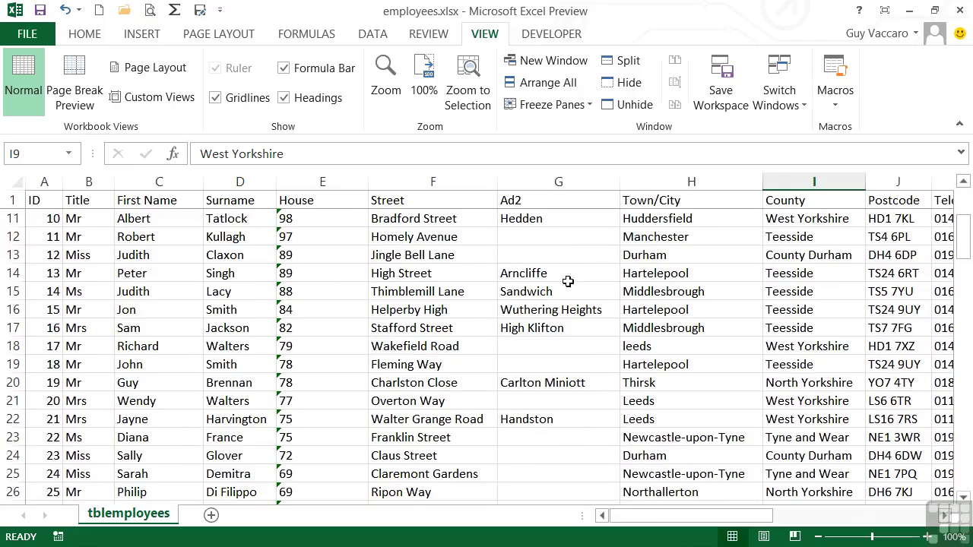
{"action": "scroll", "coordinate": [561, 311], "scroll_direction": "down", "scroll_amount": 6}
{"action": "scroll", "coordinate": [561, 311], "scroll_direction": "up", "scroll_amount": 9}
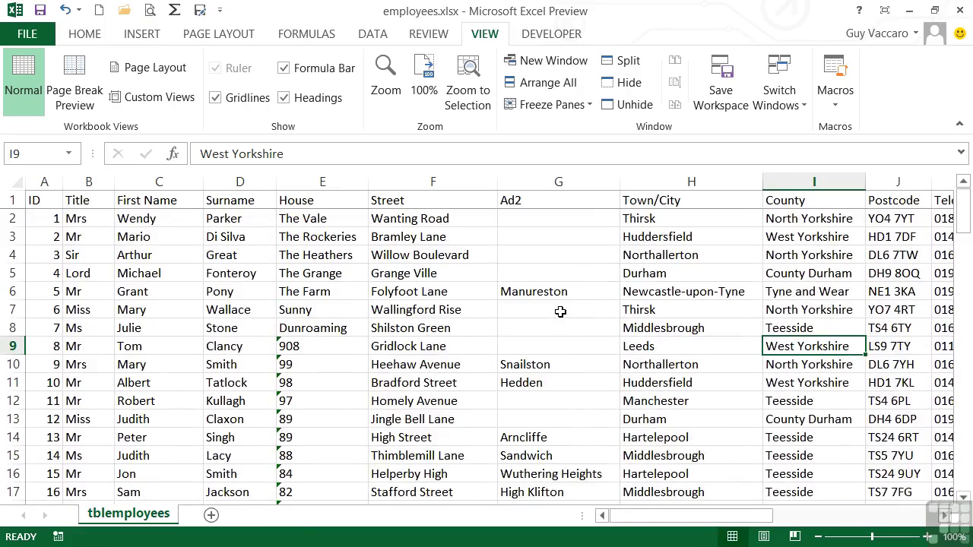
Step: Freeze the worksheet's first column and check the ID values against the columns further across the list
{"action": "left_click", "coordinate": [588, 106]}
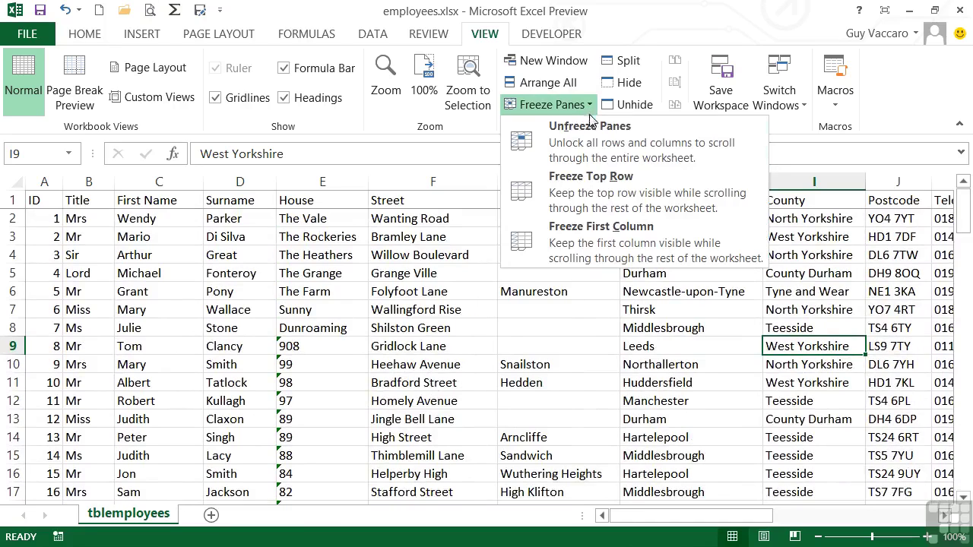
{"action": "left_click", "coordinate": [645, 239]}
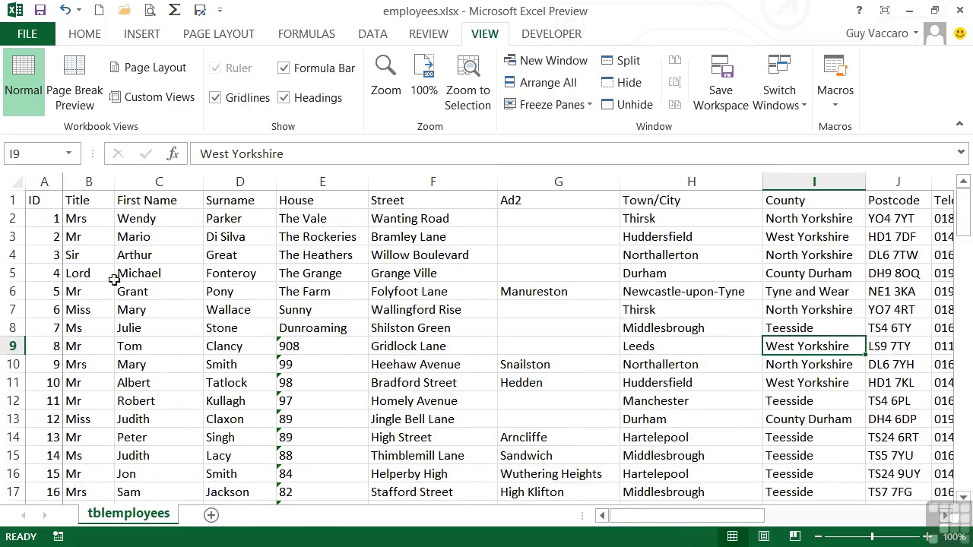
{"action": "left_click_drag", "start_coordinate": [691, 517], "coordinate": [627, 524]}
{"action": "left_click_drag", "start_coordinate": [749, 518], "coordinate": [837, 519]}
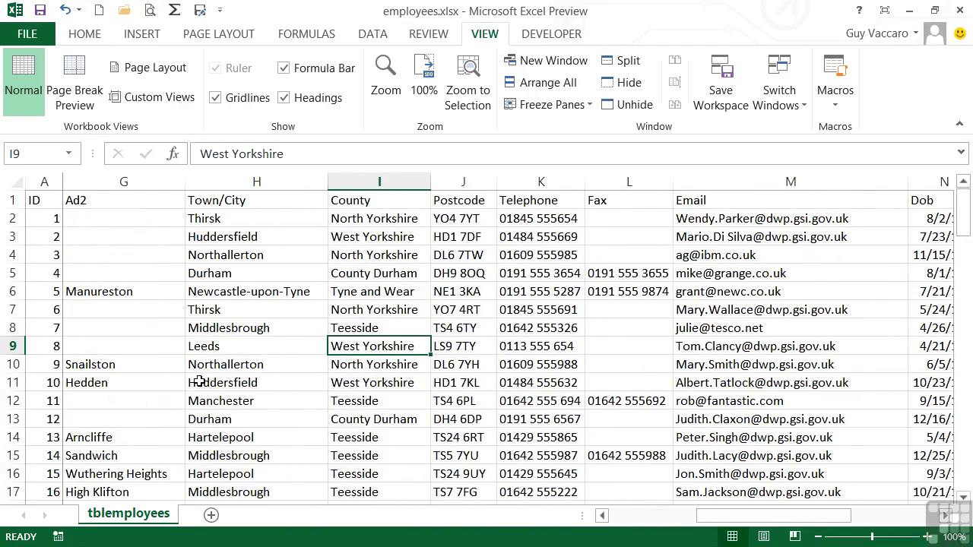
{"action": "left_click_drag", "start_coordinate": [715, 517], "coordinate": [620, 516]}
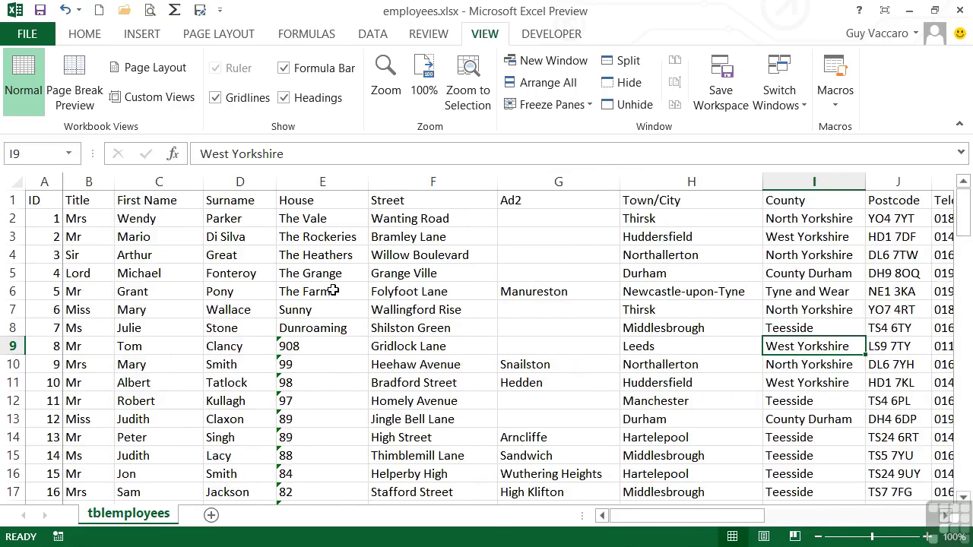
Step: Unfreeze the first column, then freeze panes at cell E2 to lock row 1 and columns A to D
{"action": "left_click", "coordinate": [590, 106]}
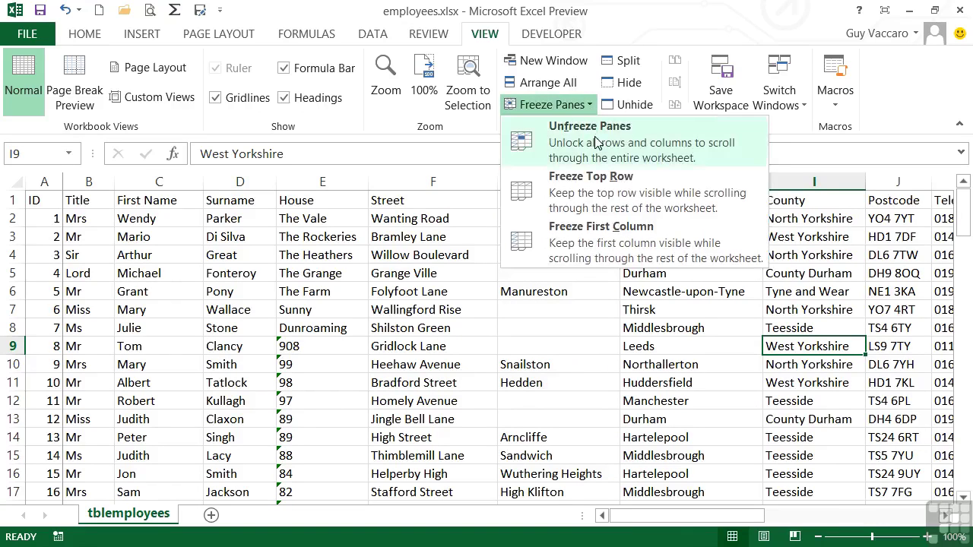
{"action": "left_click", "coordinate": [597, 143]}
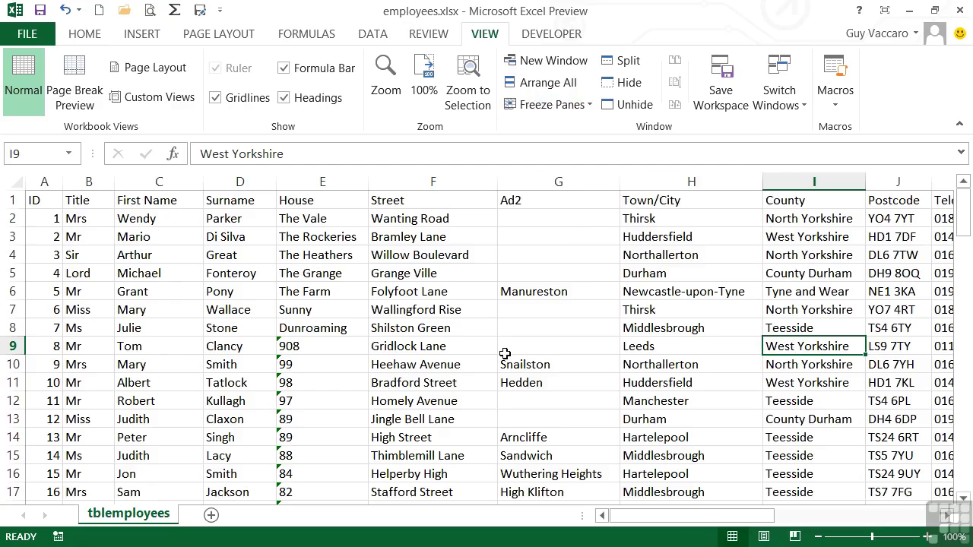
{"action": "left_click", "coordinate": [314, 219]}
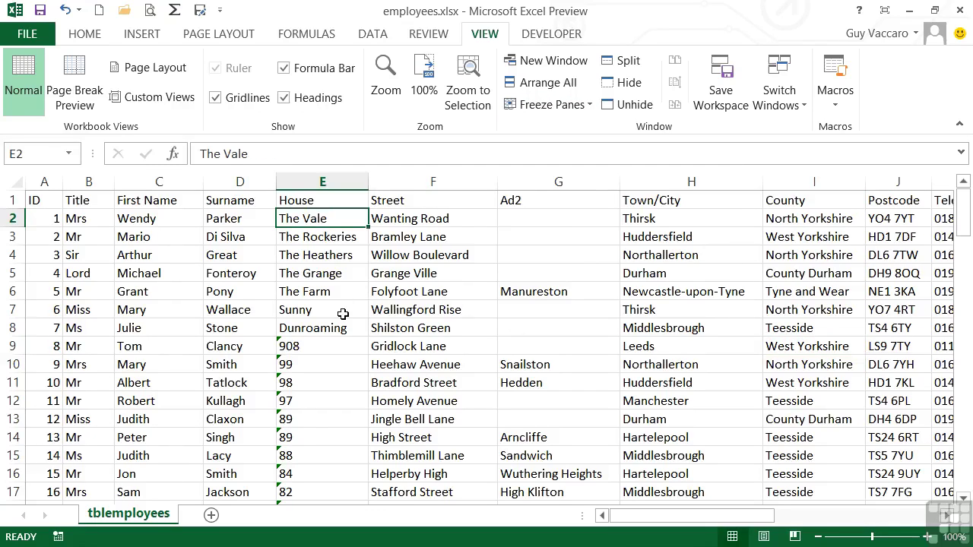
{"action": "left_click", "coordinate": [590, 107]}
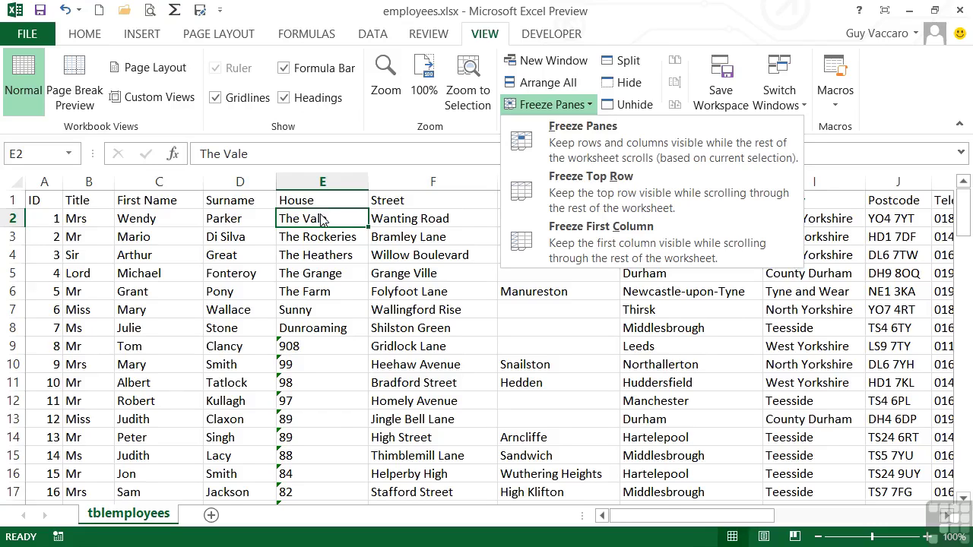
{"action": "left_click", "coordinate": [595, 144]}
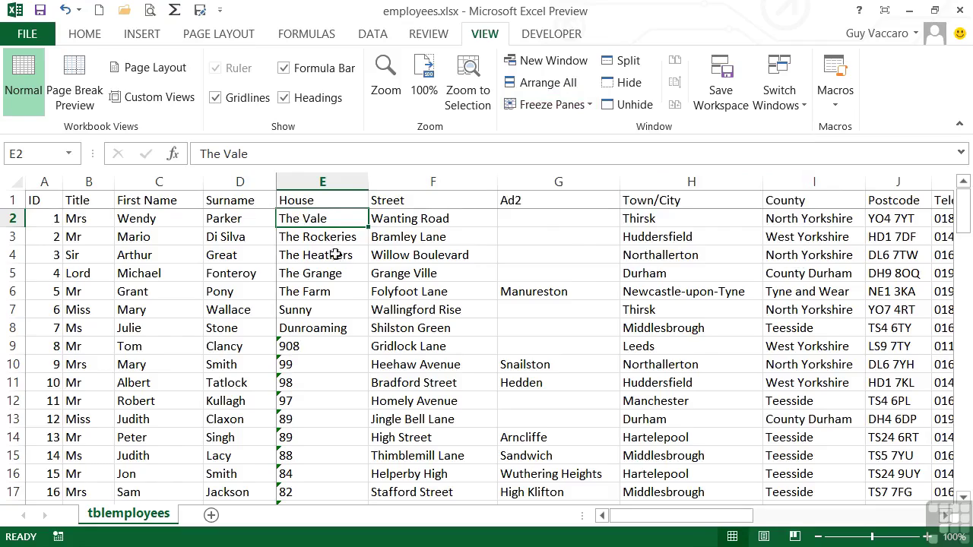
{"action": "scroll", "coordinate": [342, 259], "scroll_direction": "down", "scroll_amount": 3}
{"action": "scroll", "coordinate": [349, 262], "scroll_direction": "down", "scroll_amount": 6}
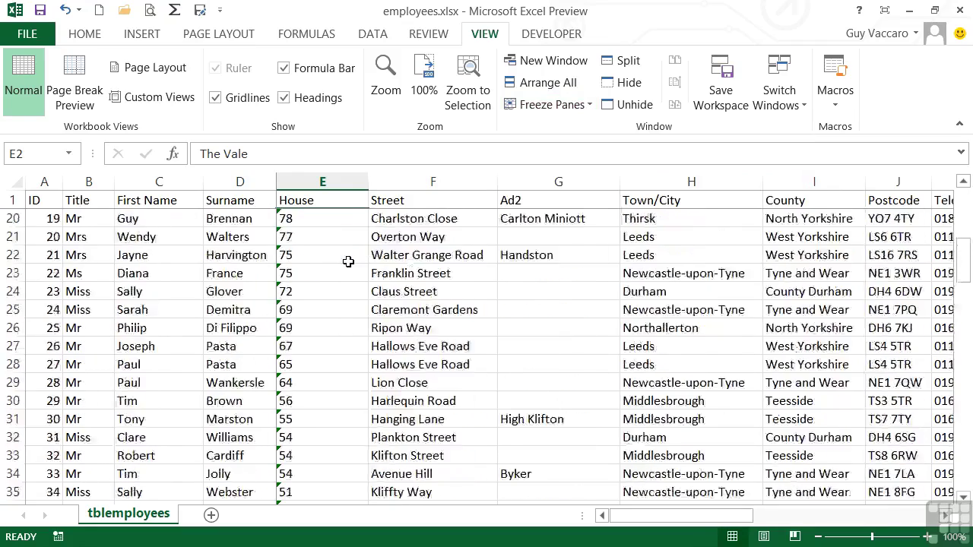
{"action": "scroll", "coordinate": [349, 261], "scroll_direction": "up", "scroll_amount": 4}
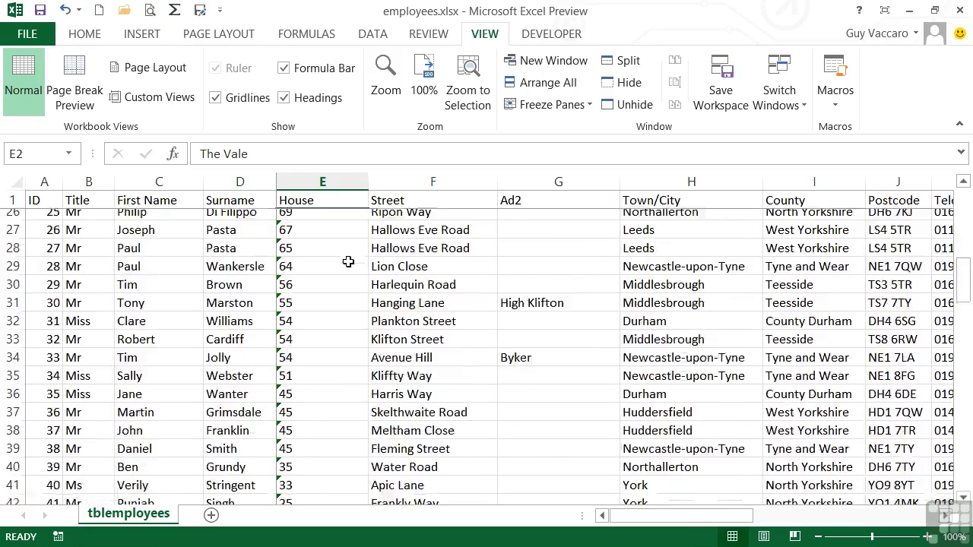
{"action": "left_click", "coordinate": [946, 515]}
{"action": "left_click", "coordinate": [946, 516]}
{"action": "left_click", "coordinate": [946, 516]}
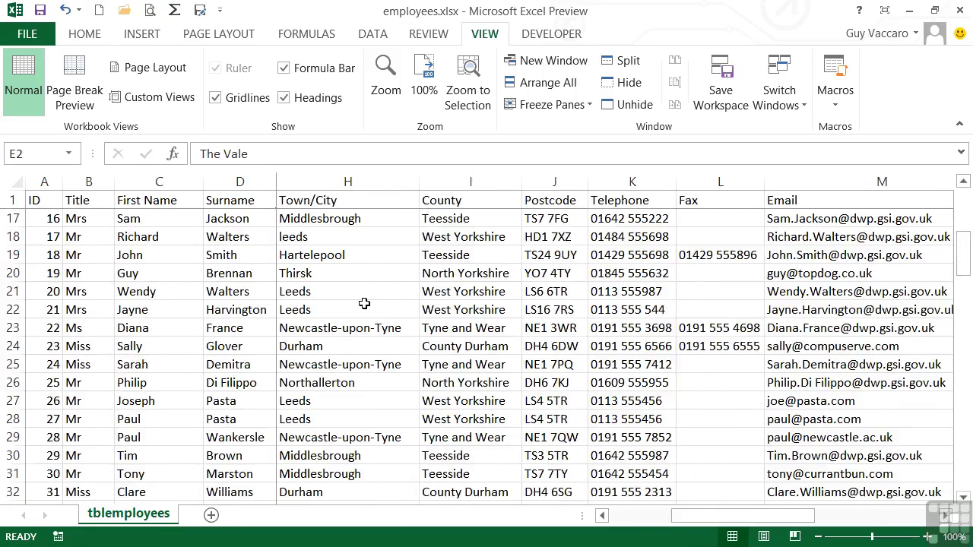
Step: Replace the Department entry in cell R10 with Sales
{"action": "key", "text": "Right"}
{"action": "key", "text": "Right"}
{"action": "key", "text": "Right"}
{"action": "key", "text": "Right"}
{"action": "key", "text": "Right"}
{"action": "key", "text": "Right"}
{"action": "key", "text": "Right"}
{"action": "key", "text": "Right"}
{"action": "key", "text": "Right"}
{"action": "key", "text": "Right"}
{"action": "key", "text": "Right"}
{"action": "key", "text": "Right"}
{"action": "key", "text": "Right"}
{"action": "key", "text": "Down"}
{"action": "key", "text": "Down"}
{"action": "key", "text": "Down"}
{"action": "key", "text": "Down"}
{"action": "key", "text": "Down"}
{"action": "key", "text": "Down"}
{"action": "key", "text": "Down"}
{"action": "key", "text": "Down"}
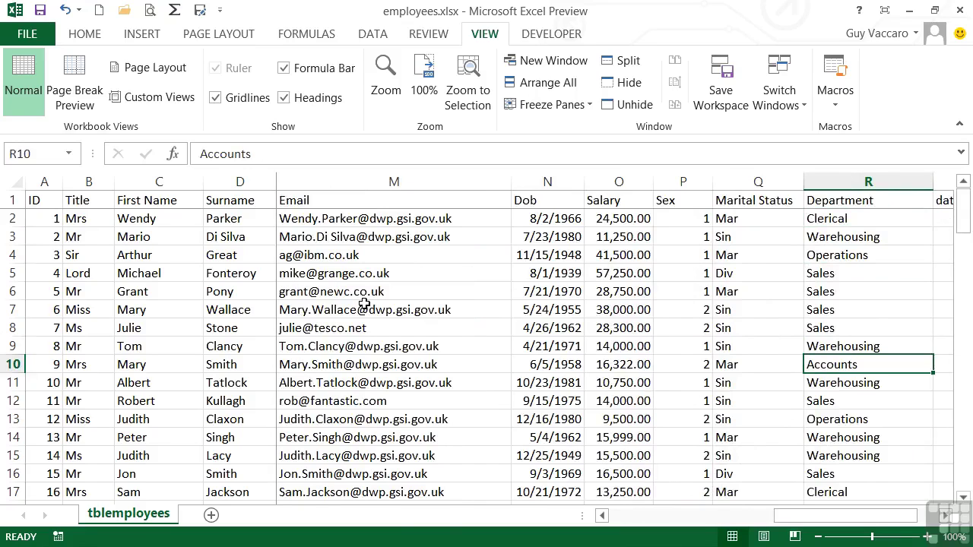
{"action": "type", "text": "Sales"}
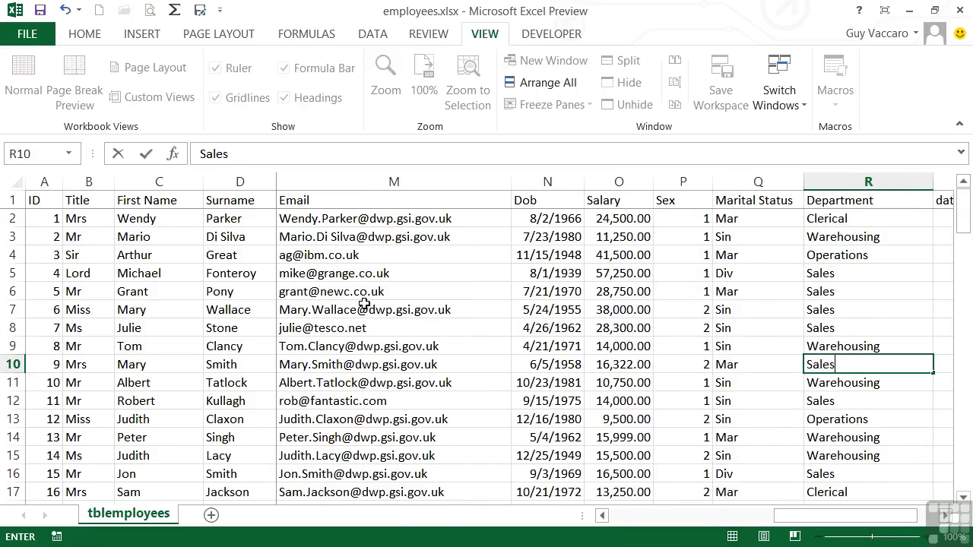
{"action": "key", "text": "Left"}
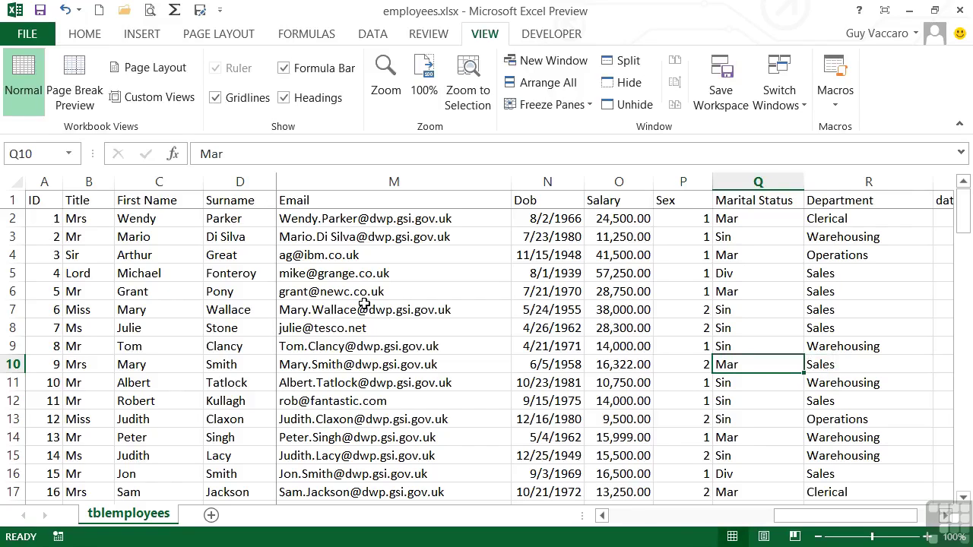
Step: Unfreeze the panes and freeze them at cell H12 instead, locking rows 1 to 11 and columns A to G
{"action": "left_click", "coordinate": [589, 110]}
{"action": "left_click", "coordinate": [581, 136]}
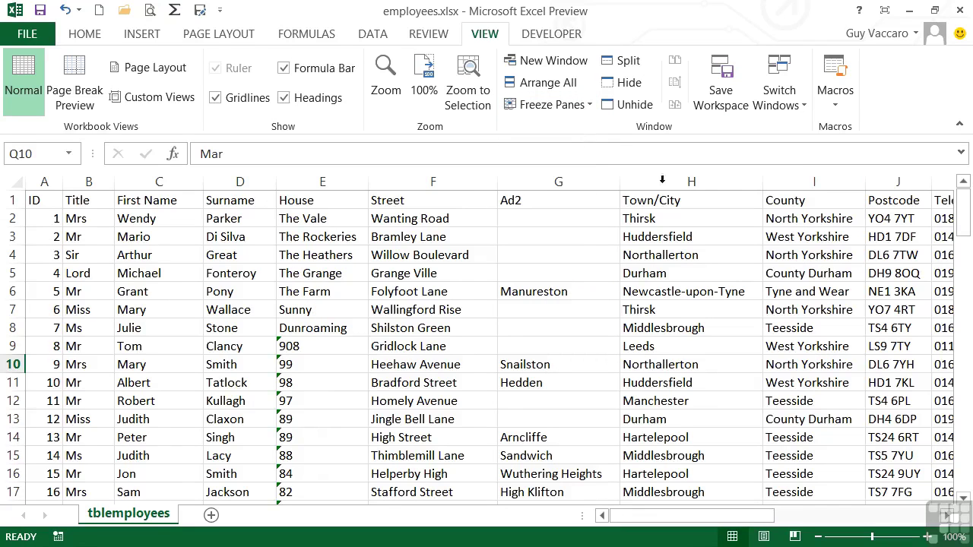
{"action": "left_click", "coordinate": [707, 402]}
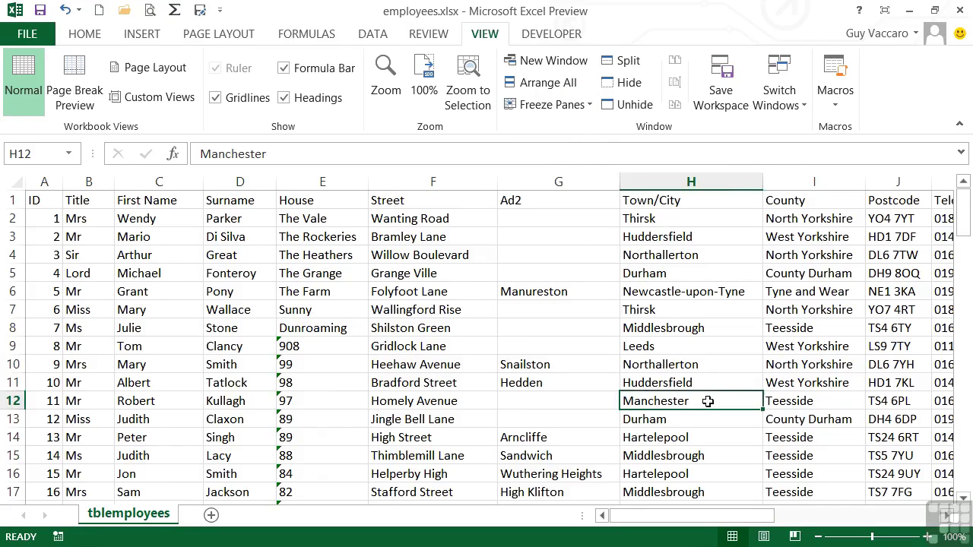
{"action": "left_click", "coordinate": [591, 110]}
{"action": "left_click", "coordinate": [593, 129]}
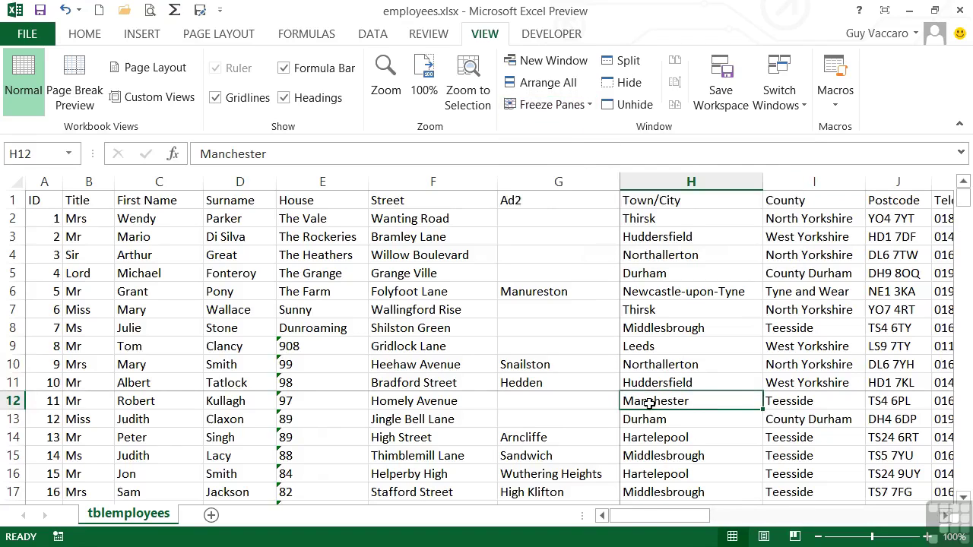
{"action": "scroll", "coordinate": [715, 436], "scroll_direction": "down", "scroll_amount": 2}
{"action": "scroll", "coordinate": [715, 436], "scroll_direction": "up", "scroll_amount": 2}
{"action": "scroll", "coordinate": [716, 438], "scroll_direction": "down", "scroll_amount": 1}
{"action": "scroll", "coordinate": [715, 437], "scroll_direction": "up", "scroll_amount": 2}
{"action": "mouse_move", "coordinate": [702, 515]}
{"action": "left_mouse_down"}
{"action": "mouse_move", "coordinate": [758, 519]}
{"action": "mouse_move", "coordinate": [700, 519]}
{"action": "left_mouse_up"}
{"action": "scroll", "coordinate": [669, 437], "scroll_direction": "down", "scroll_amount": 4}
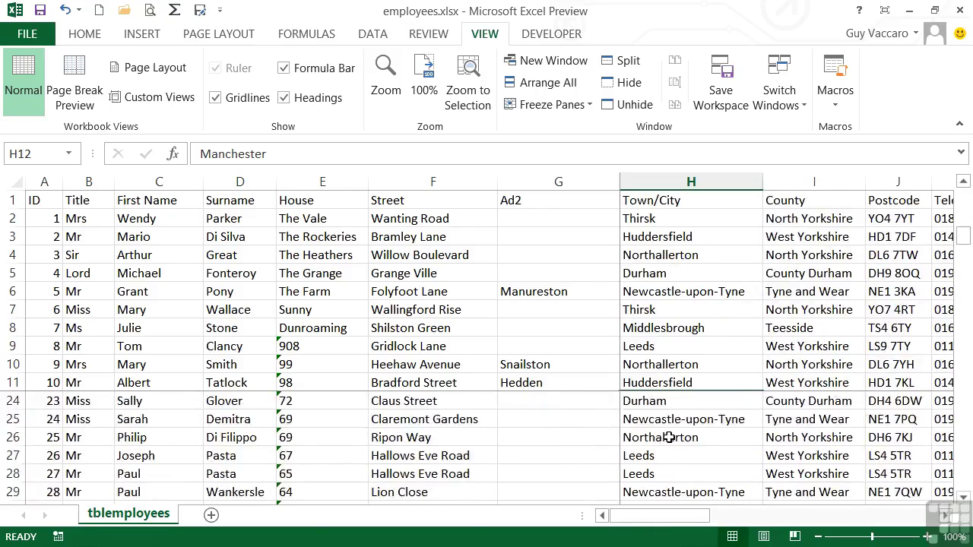
{"action": "scroll", "coordinate": [669, 437], "scroll_direction": "up", "scroll_amount": 4}
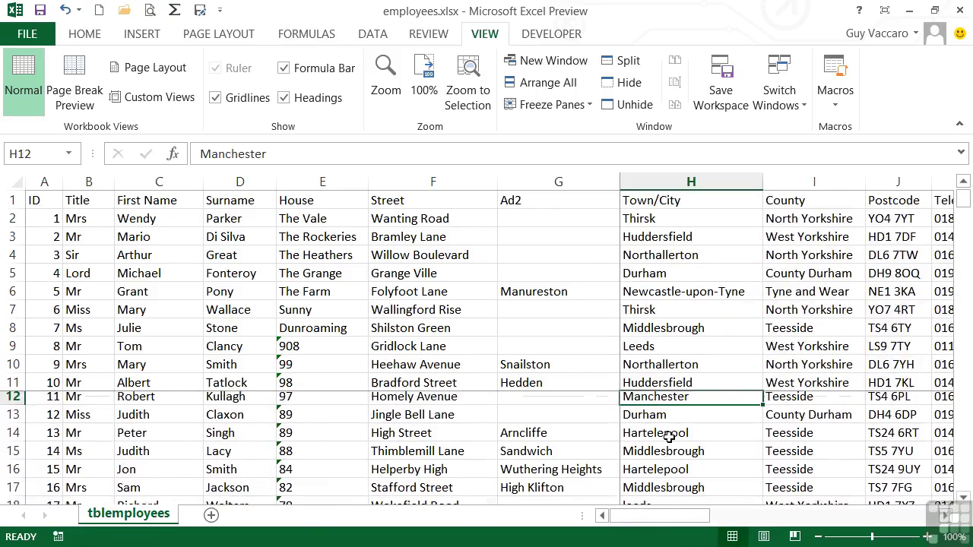
Step: Unfreeze the panes and freeze them again at cell E2, locking row 1 and columns A to D
{"action": "left_click", "coordinate": [590, 106]}
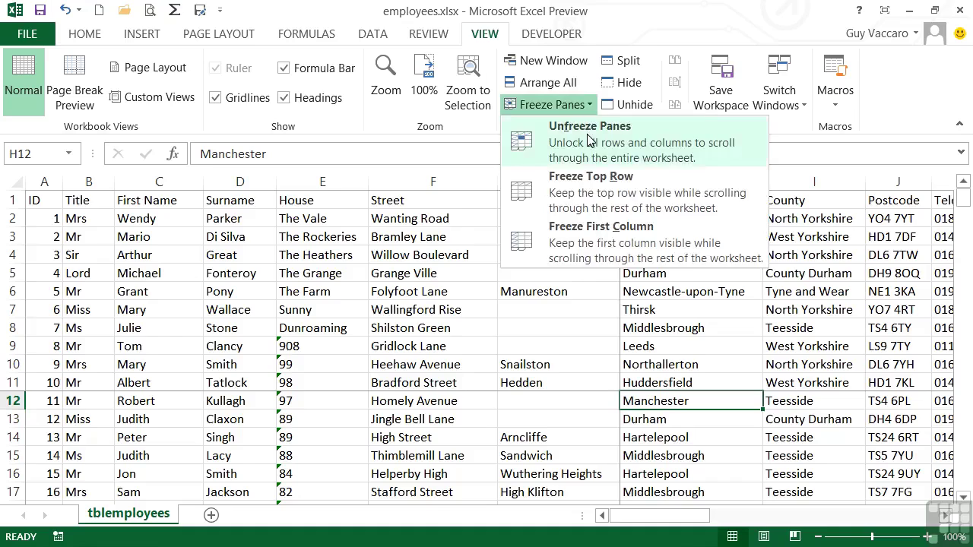
{"action": "left_click", "coordinate": [587, 134]}
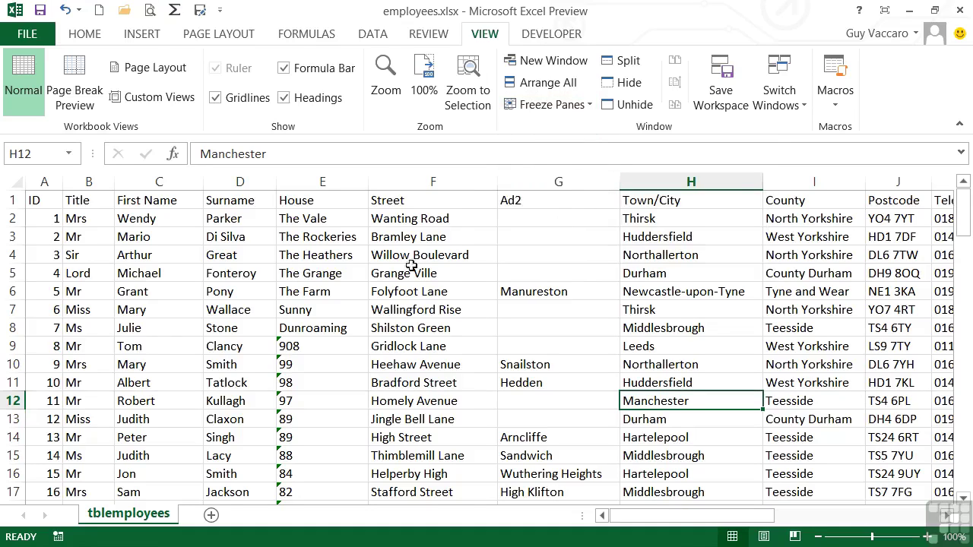
{"action": "left_click", "coordinate": [355, 219]}
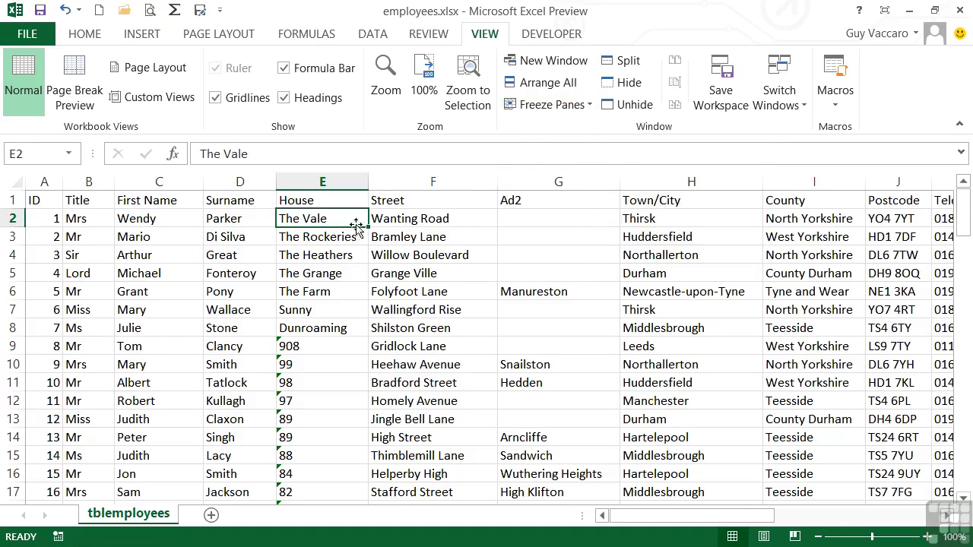
{"action": "left_click", "coordinate": [585, 113]}
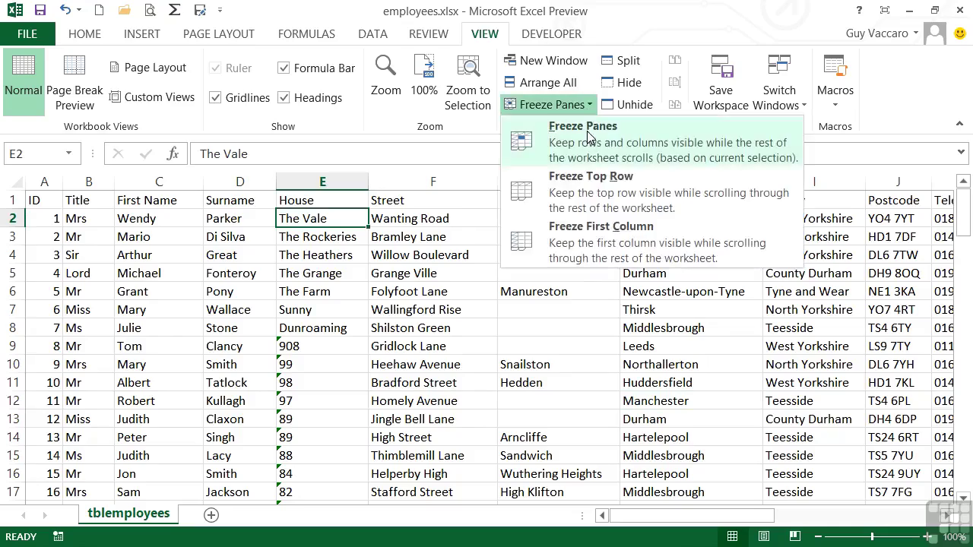
{"action": "left_click", "coordinate": [587, 129]}
{"action": "scroll", "coordinate": [478, 282], "scroll_direction": "down", "scroll_amount": 5}
{"action": "scroll", "coordinate": [477, 285], "scroll_direction": "up", "scroll_amount": 4}
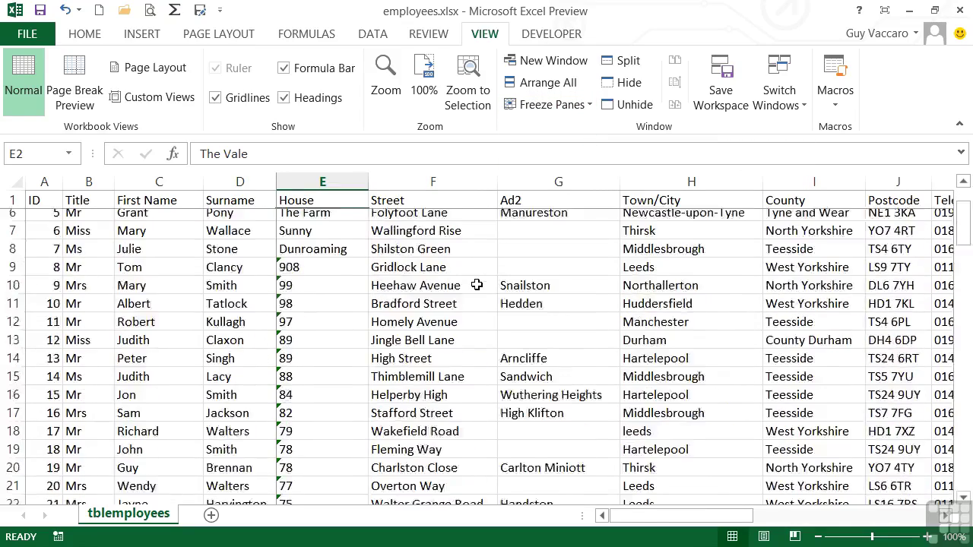
{"action": "scroll", "coordinate": [477, 285], "scroll_direction": "up", "scroll_amount": 2}
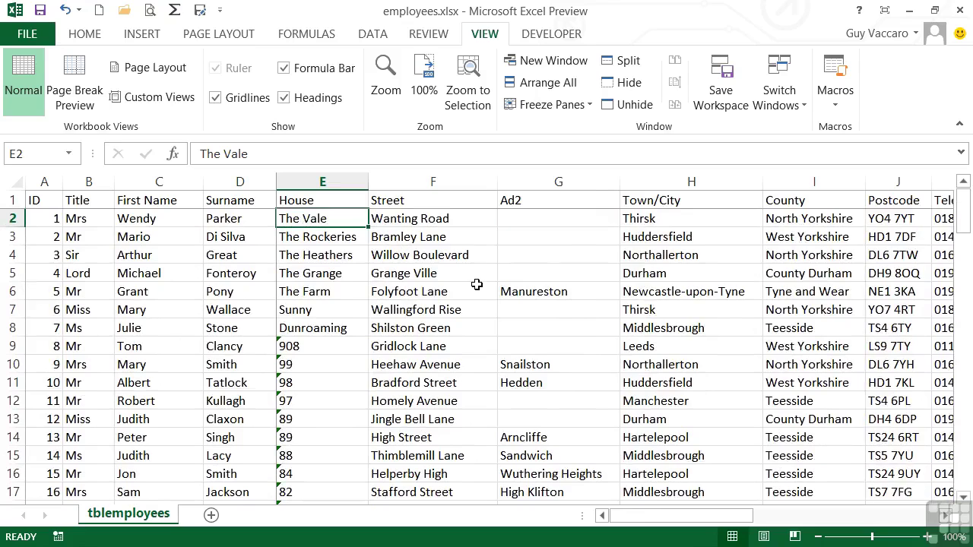
Step: Unfreeze the panes and split the worksheet into four panes at cell F7
{"action": "left_click", "coordinate": [552, 104]}
{"action": "left_click", "coordinate": [570, 144]}
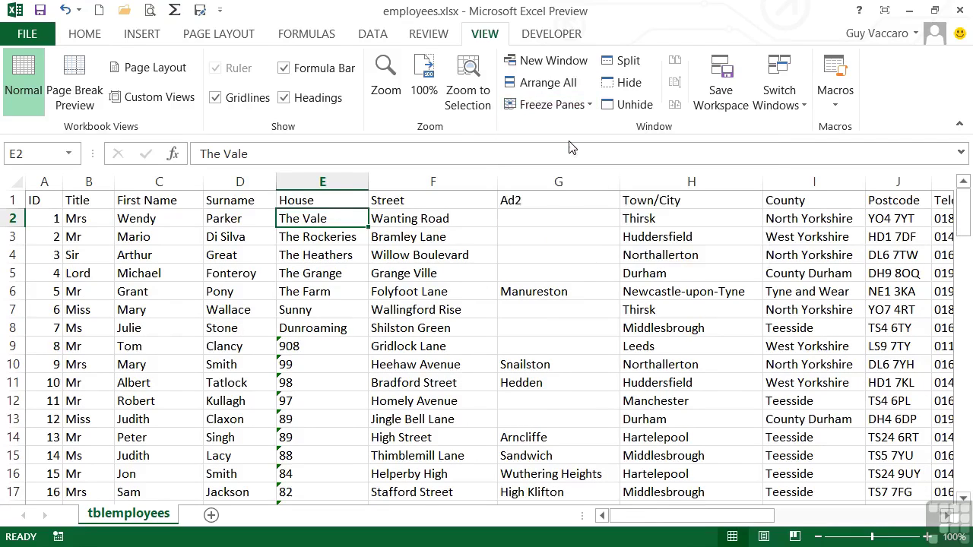
{"action": "left_click", "coordinate": [446, 310]}
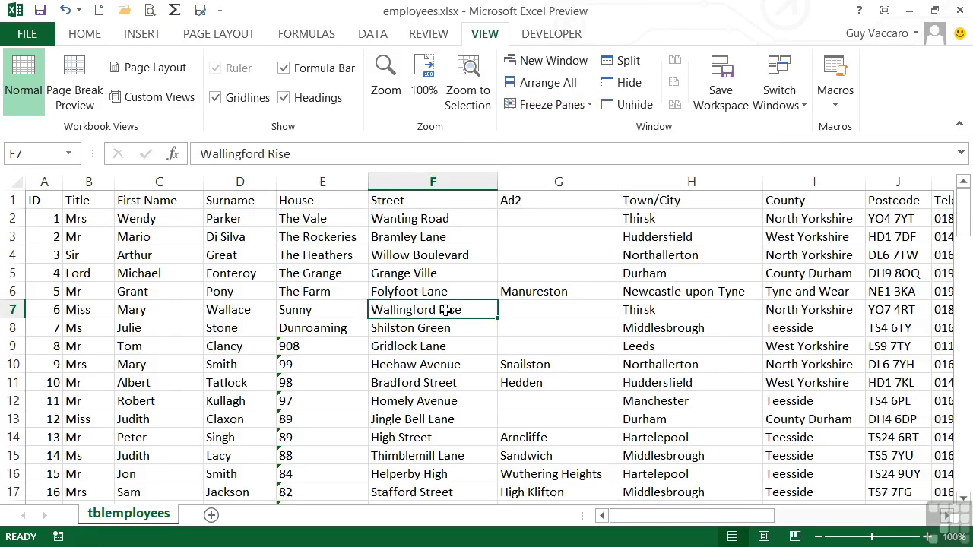
{"action": "left_click", "coordinate": [621, 65]}
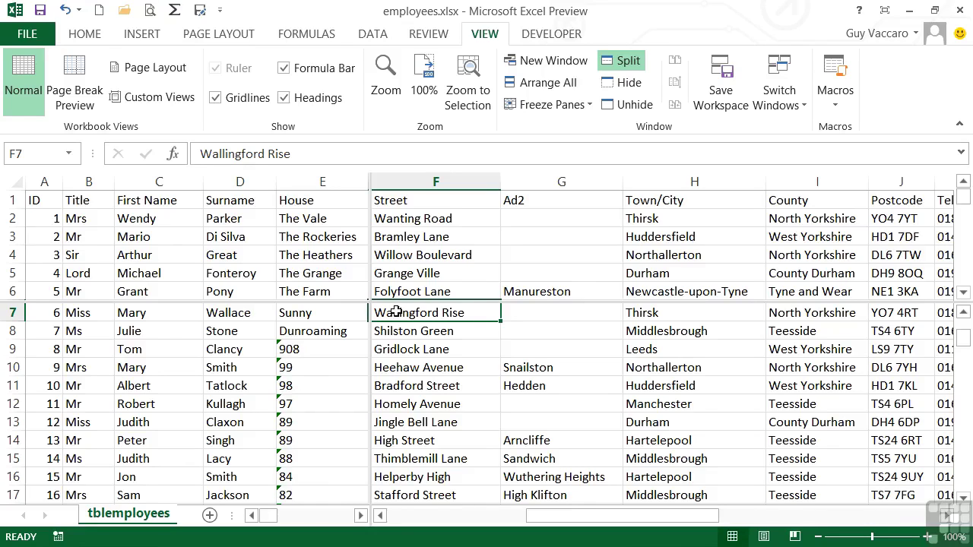
Step: Examine the records further down and across in the upper-left pane, comparing them with the rows in the lower panes
{"action": "left_click", "coordinate": [328, 274]}
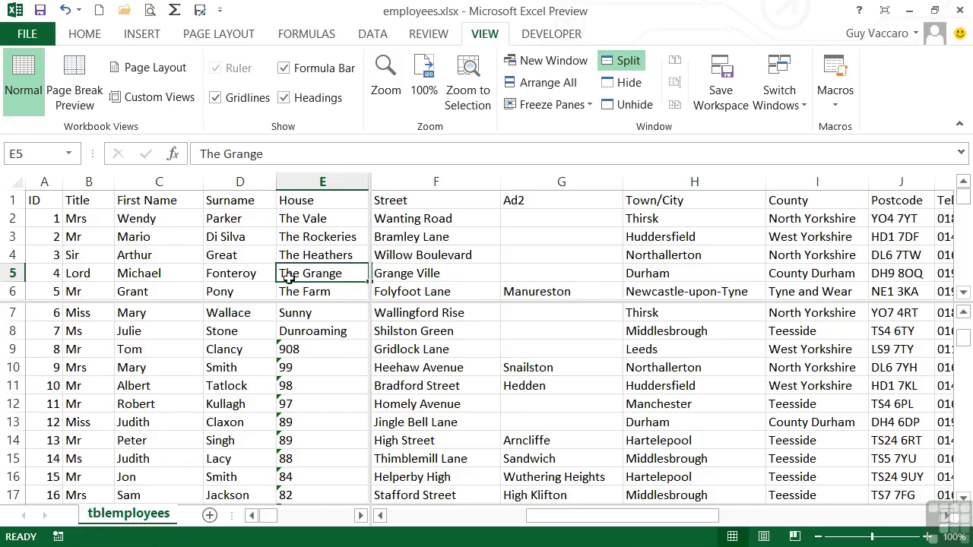
{"action": "scroll", "coordinate": [293, 252], "scroll_direction": "down", "scroll_amount": 5}
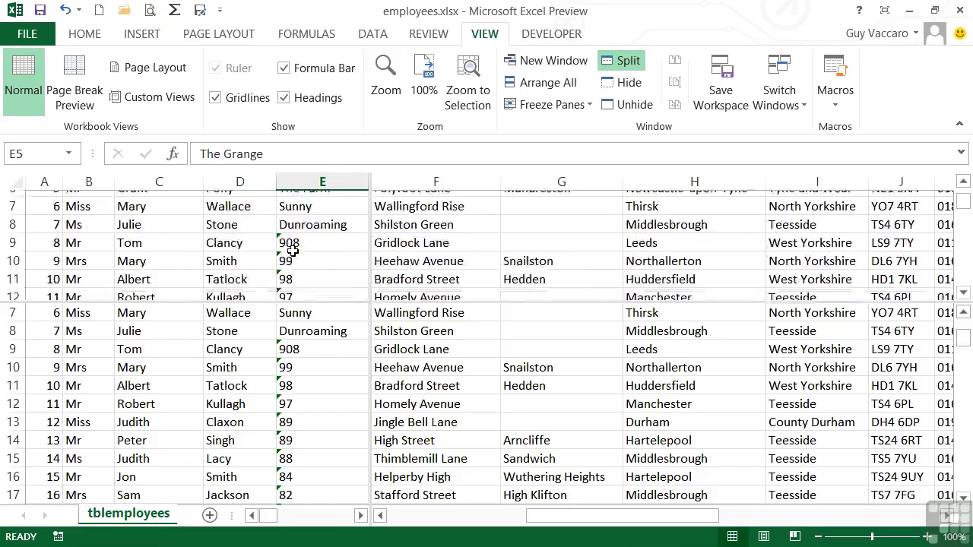
{"action": "scroll", "coordinate": [293, 252], "scroll_direction": "down", "scroll_amount": 6}
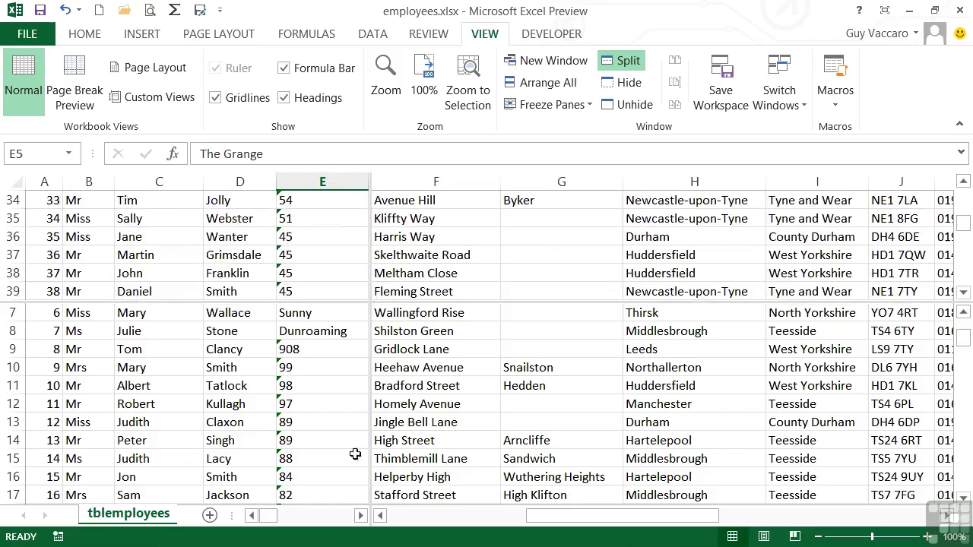
{"action": "left_click", "coordinate": [361, 516]}
{"action": "left_click", "coordinate": [360, 515]}
{"action": "left_click", "coordinate": [361, 516]}
{"action": "left_click", "coordinate": [360, 516]}
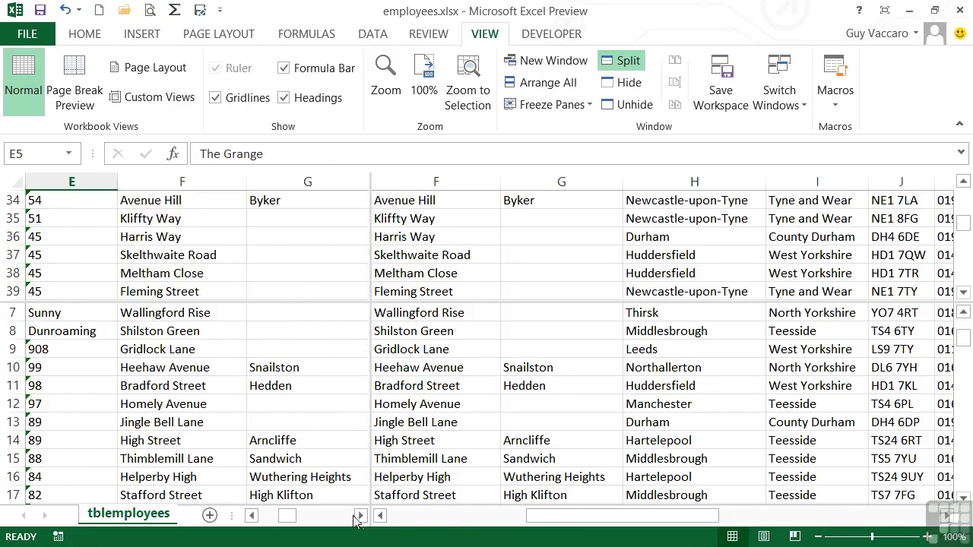
{"action": "scroll", "coordinate": [214, 260], "scroll_direction": "down", "scroll_amount": 10}
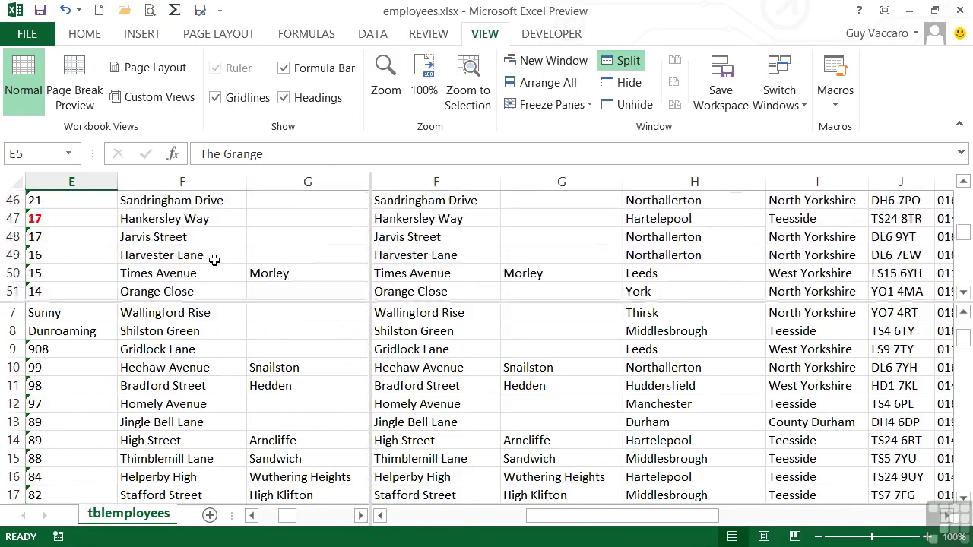
{"action": "scroll", "coordinate": [165, 256], "scroll_direction": "down", "scroll_amount": 19}
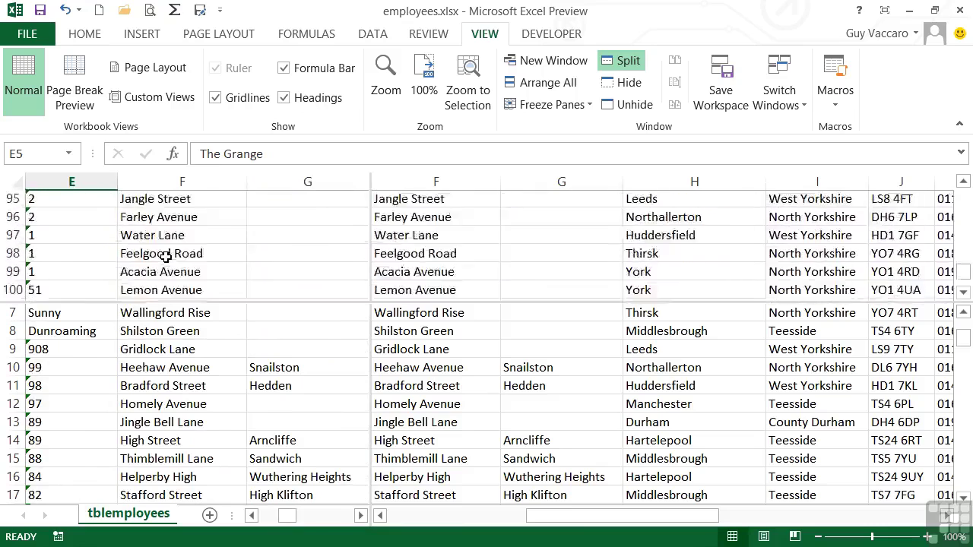
Step: Bring the left panes back to column A and both the upper and lower panes back to row 1
{"action": "left_click", "coordinate": [282, 459]}
{"action": "left_click_drag", "start_coordinate": [283, 518], "coordinate": [263, 511]}
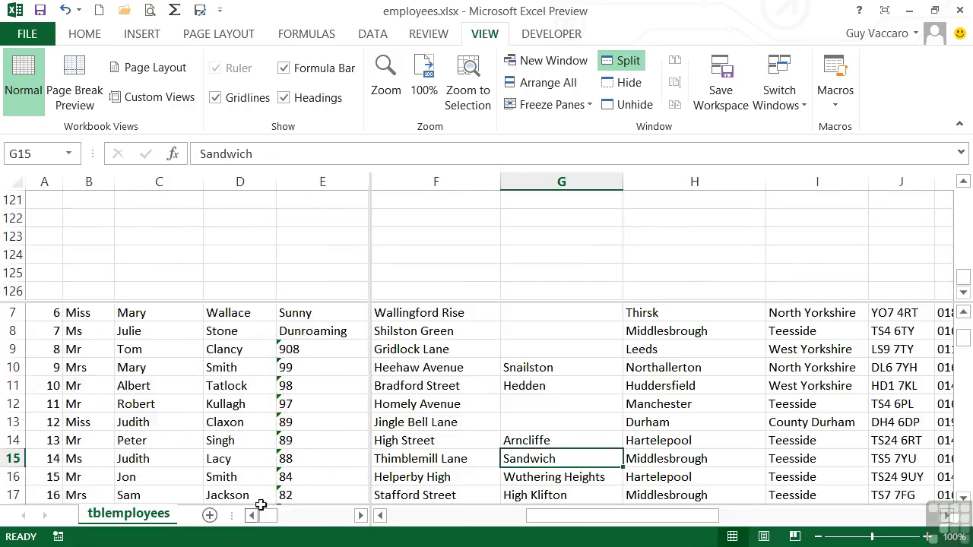
{"action": "scroll", "coordinate": [239, 254], "scroll_direction": "up", "scroll_amount": 2}
{"action": "left_click", "coordinate": [239, 254]}
{"action": "scroll", "coordinate": [239, 254], "scroll_direction": "up", "scroll_amount": 8}
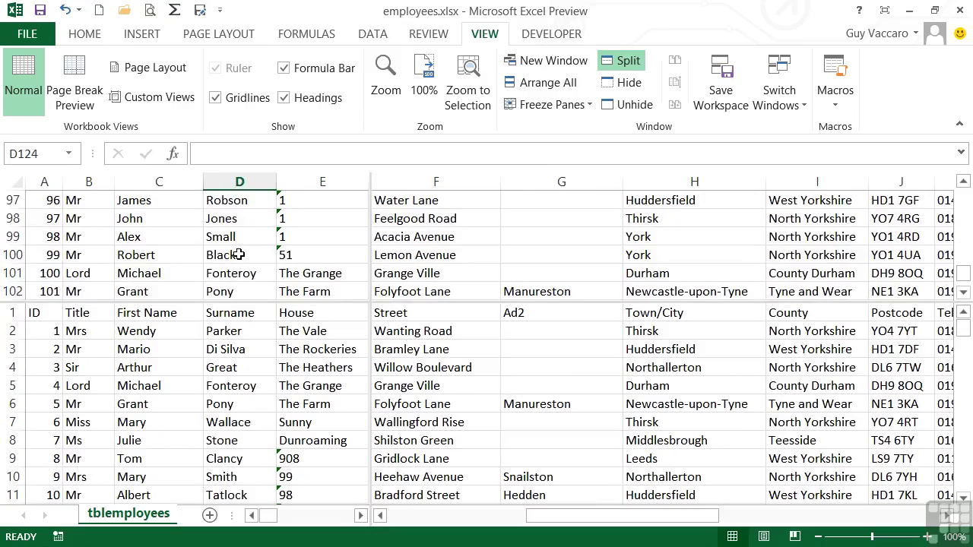
{"action": "scroll", "coordinate": [239, 254], "scroll_direction": "up", "scroll_amount": 20}
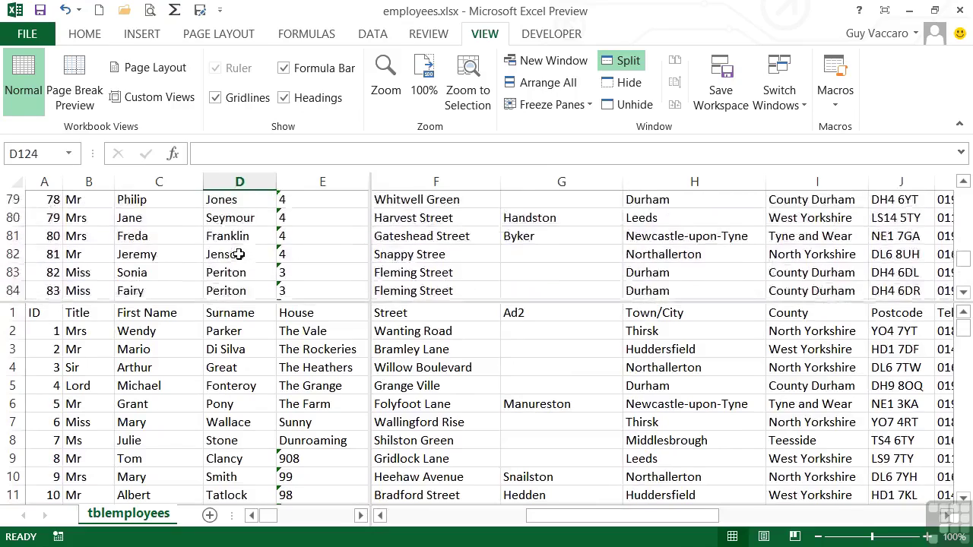
{"action": "scroll", "coordinate": [238, 254], "scroll_direction": "up", "scroll_amount": 12}
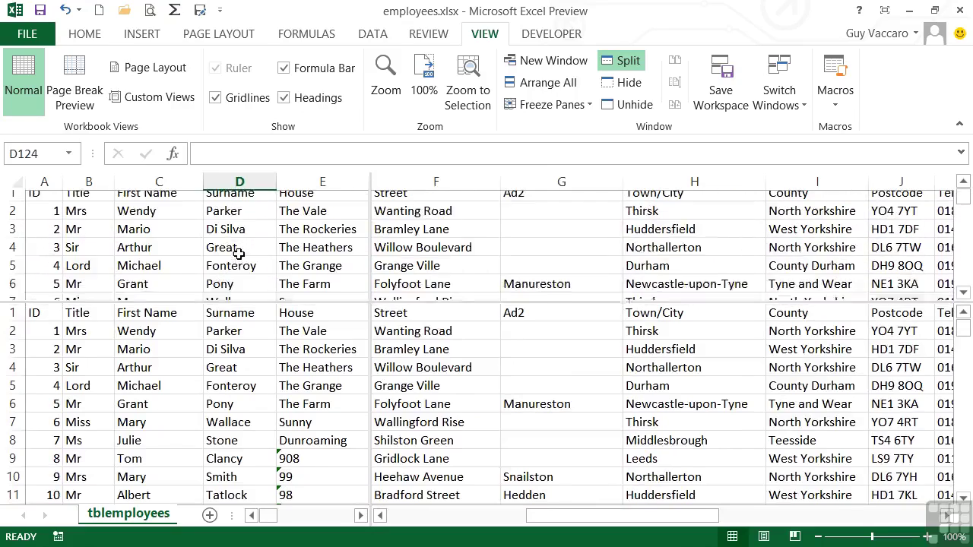
Step: Check the records further down the list in the lower panes against the top rows, then remove the split
{"action": "left_click", "coordinate": [266, 385]}
{"action": "scroll", "coordinate": [257, 365], "scroll_direction": "down", "scroll_amount": 2}
{"action": "scroll", "coordinate": [257, 359], "scroll_direction": "down", "scroll_amount": 20}
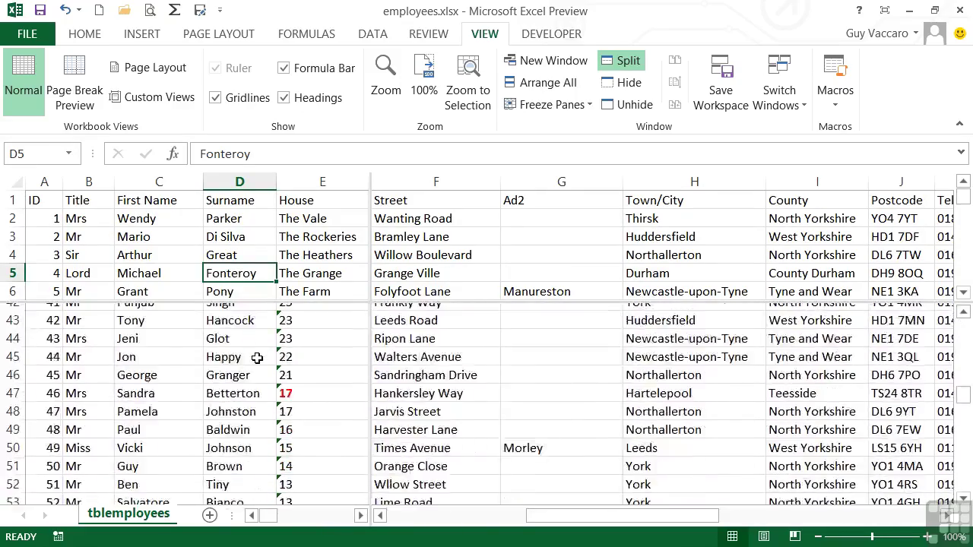
{"action": "scroll", "coordinate": [257, 357], "scroll_direction": "down", "scroll_amount": 5}
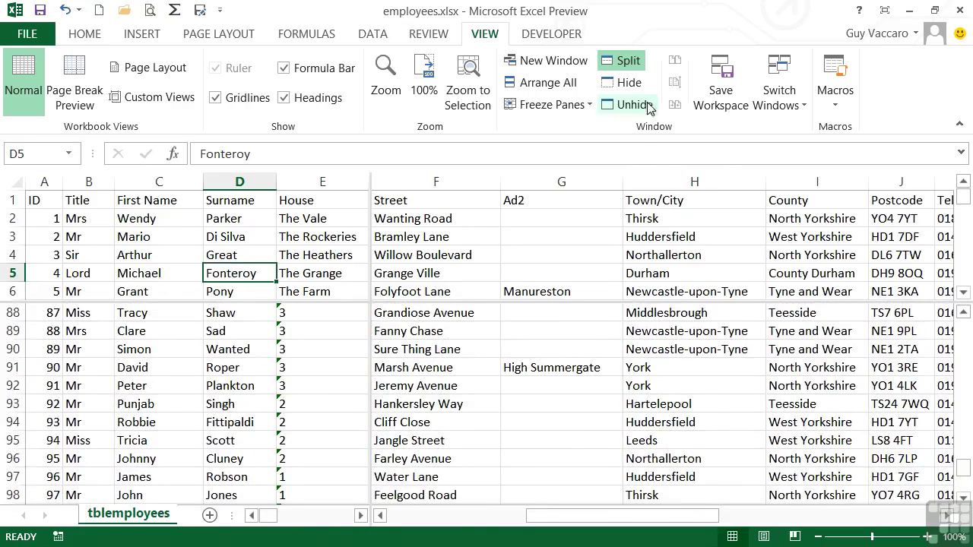
{"action": "left_click", "coordinate": [627, 61]}
Step: Split the worksheet at cell I10, then remove that split again
{"action": "left_click", "coordinate": [787, 366]}
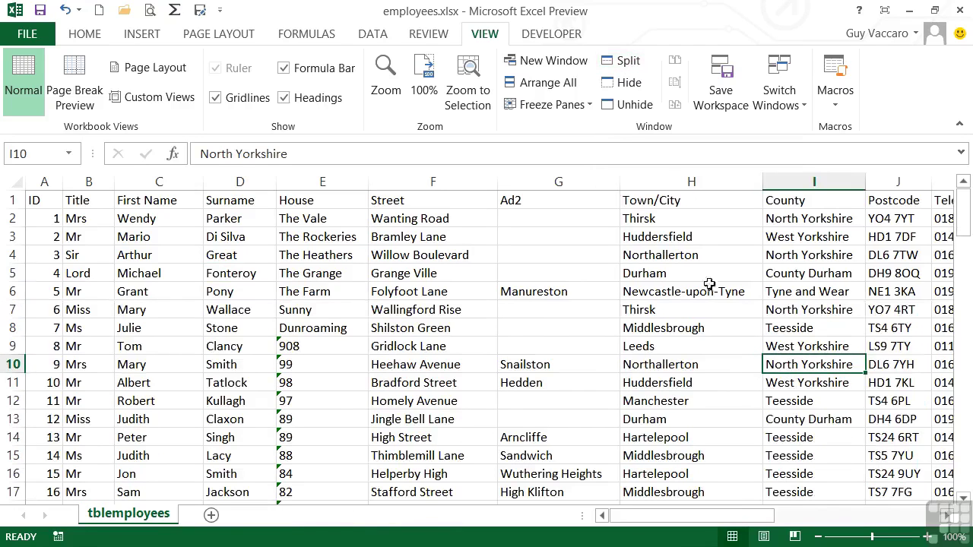
{"action": "left_click", "coordinate": [620, 61]}
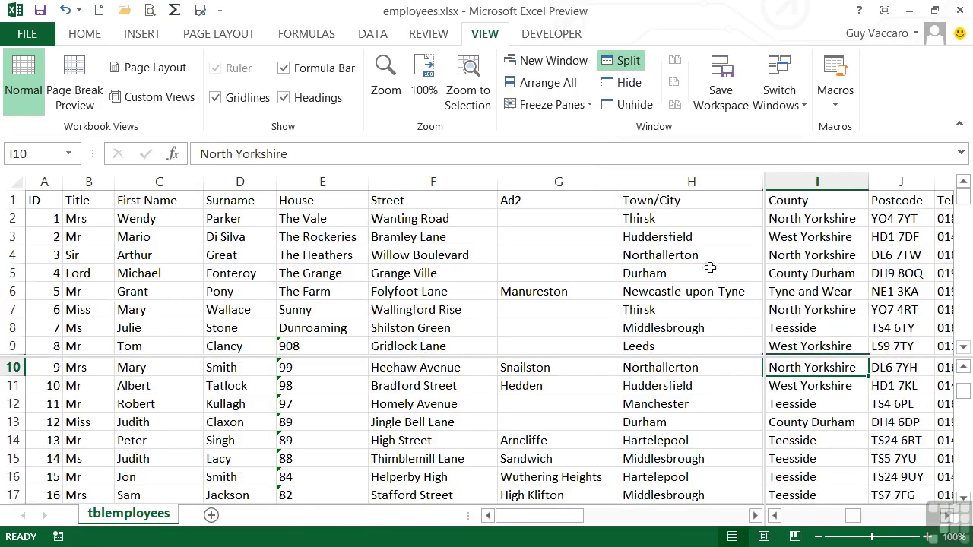
{"action": "left_click", "coordinate": [631, 64]}
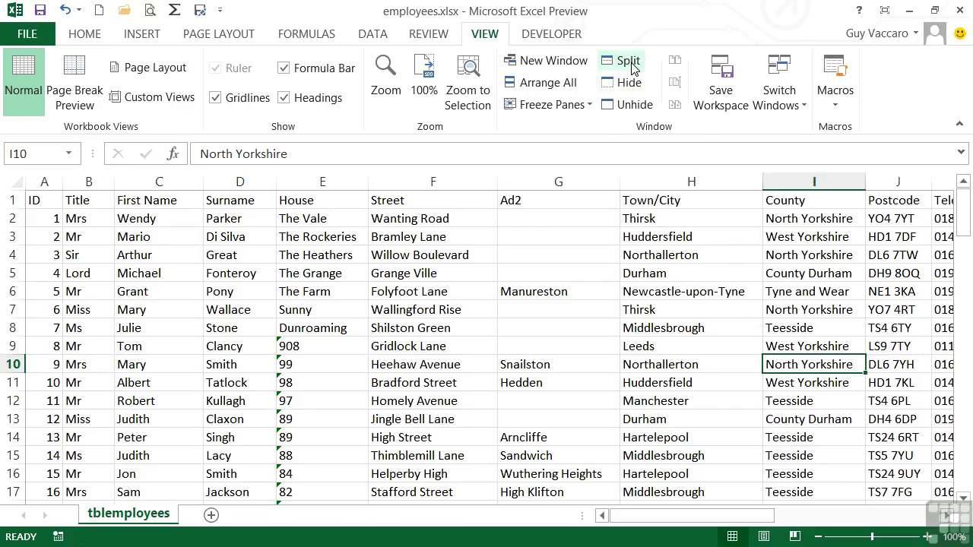
Step: Open the choices for freezing parts of the worksheet
{"action": "left_click", "coordinate": [578, 111]}
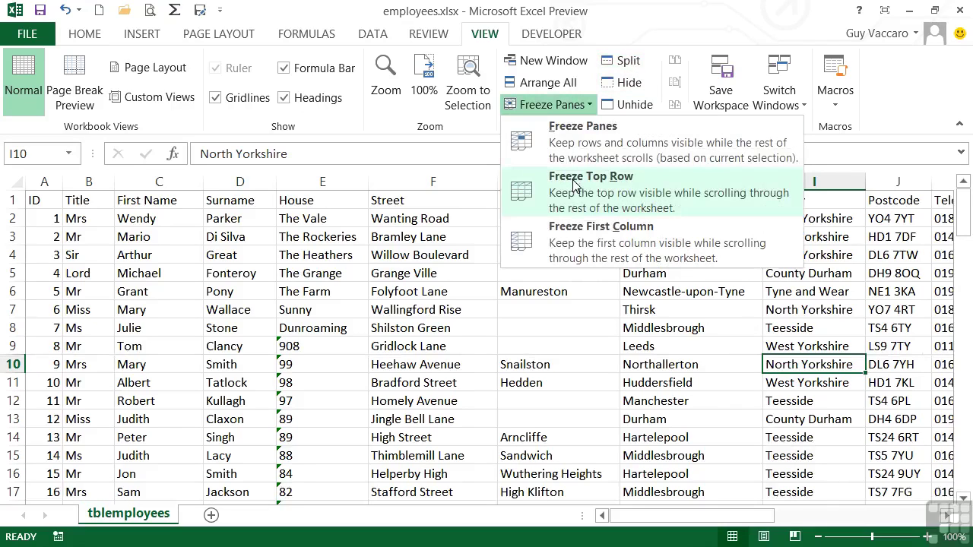